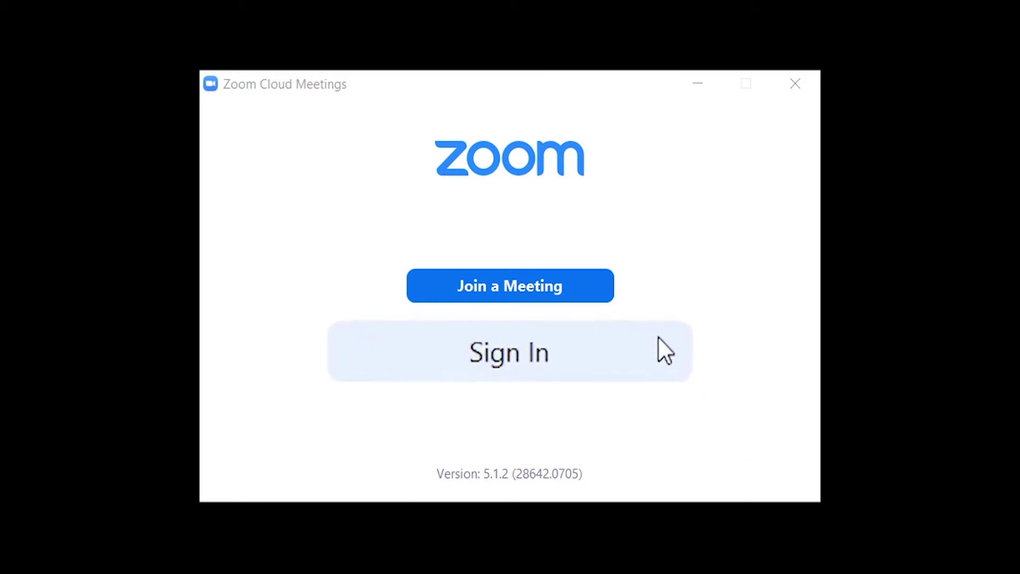
Sign in to the Zoom account by entering the account password
click(659, 338)
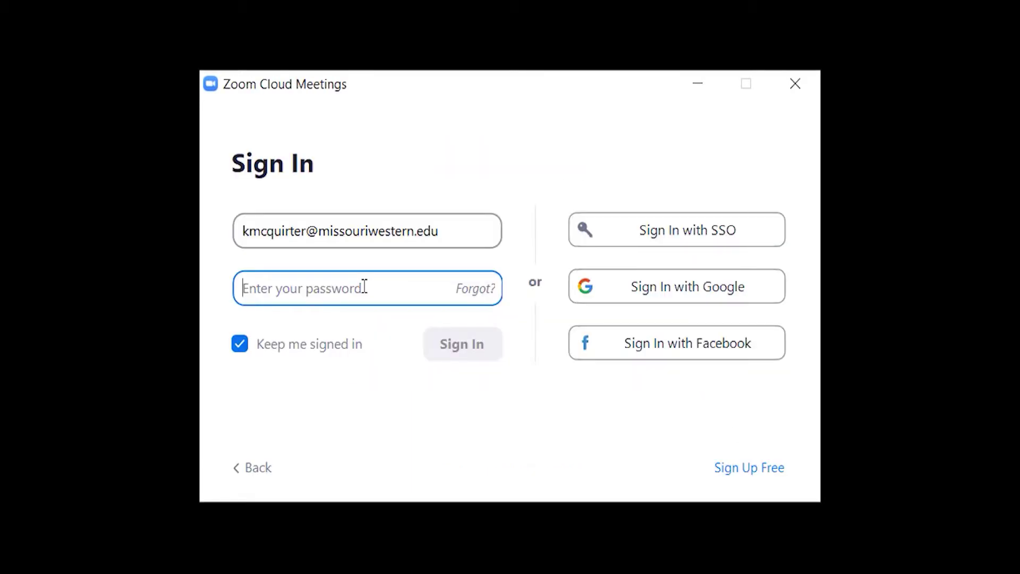
text(********)
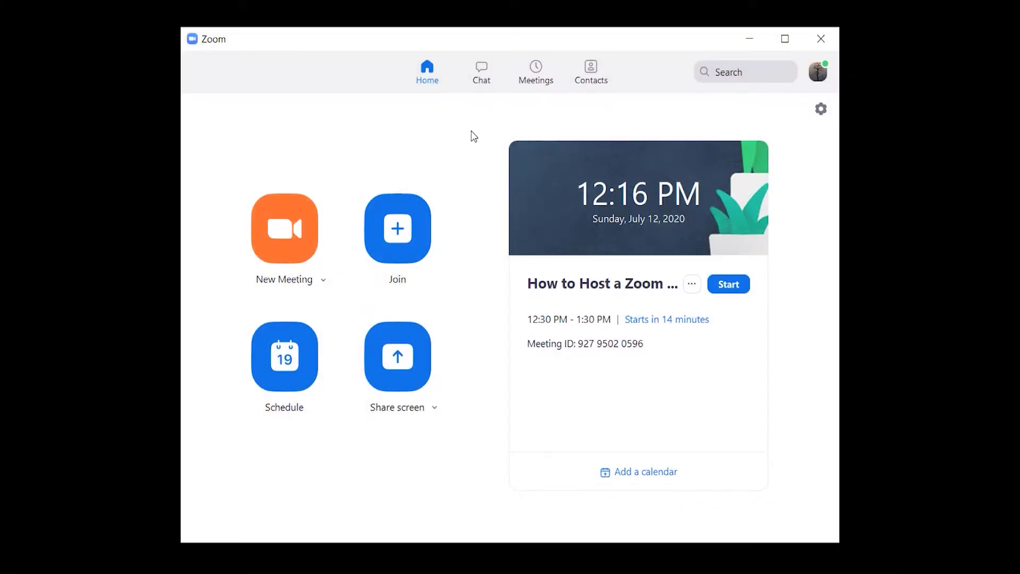
Start the scheduled meeting "How to Host a Zoom Meeting" and join it with computer audio
click(547, 74)
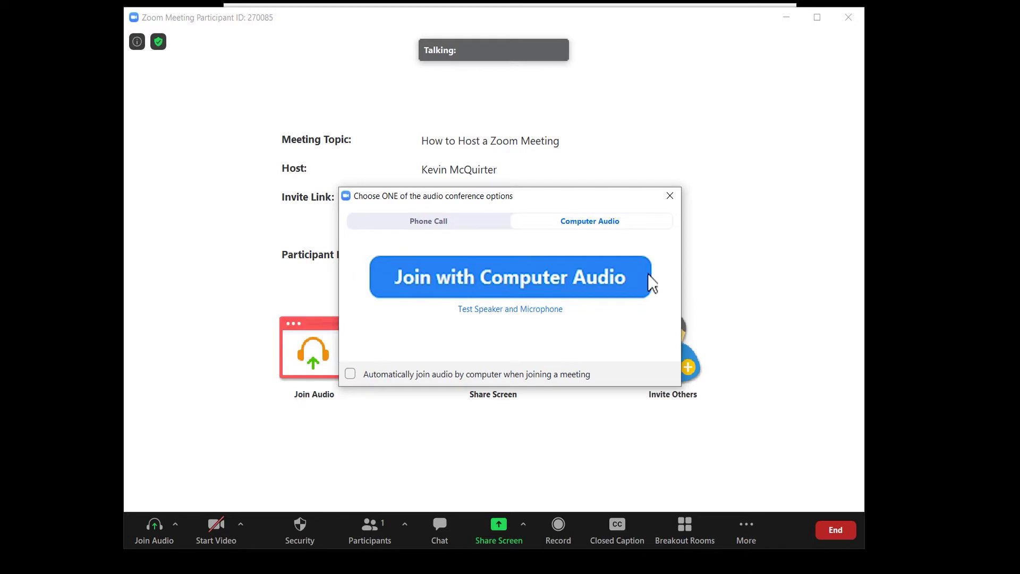
click(675, 195)
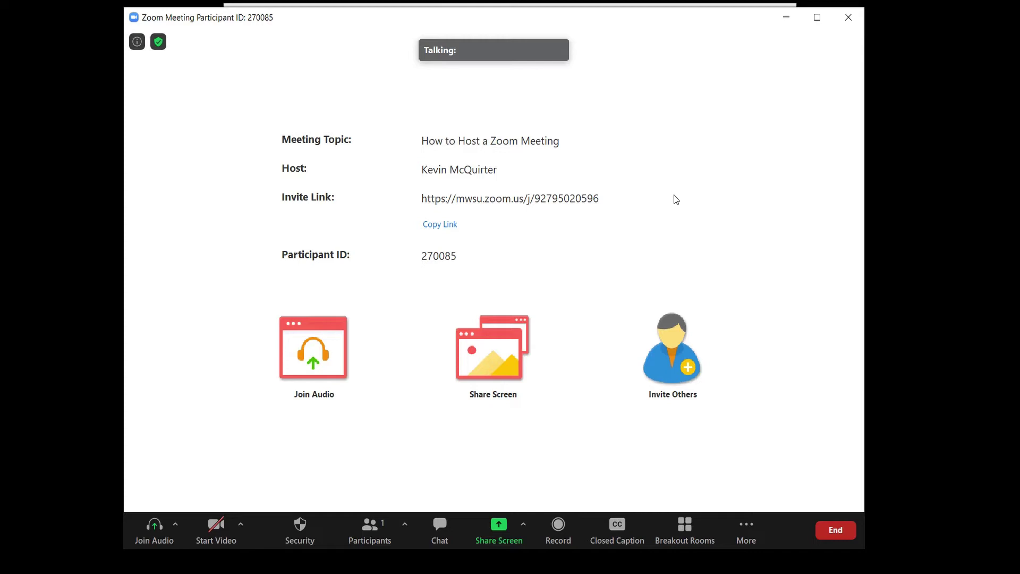
click(169, 525)
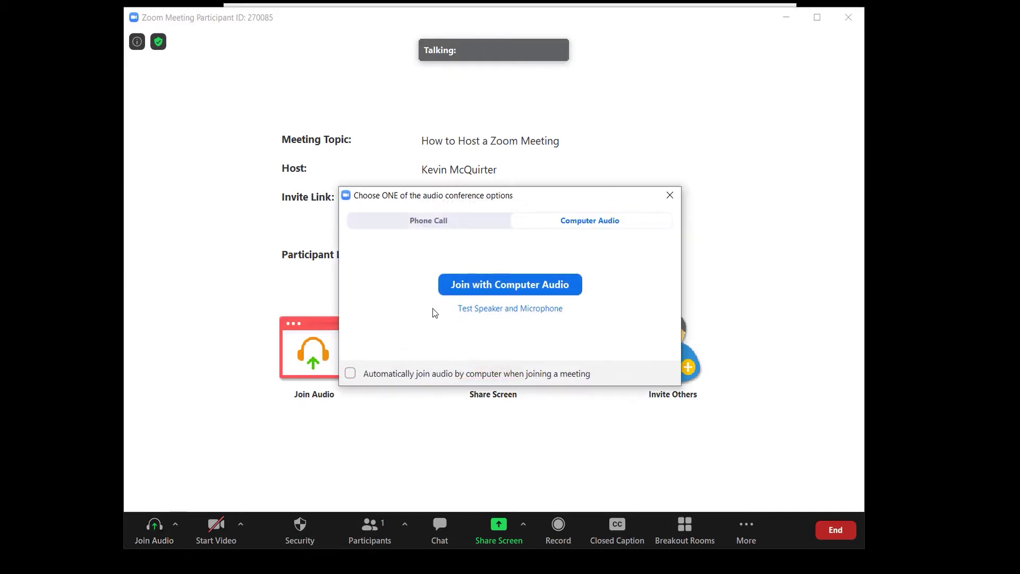
click(467, 289)
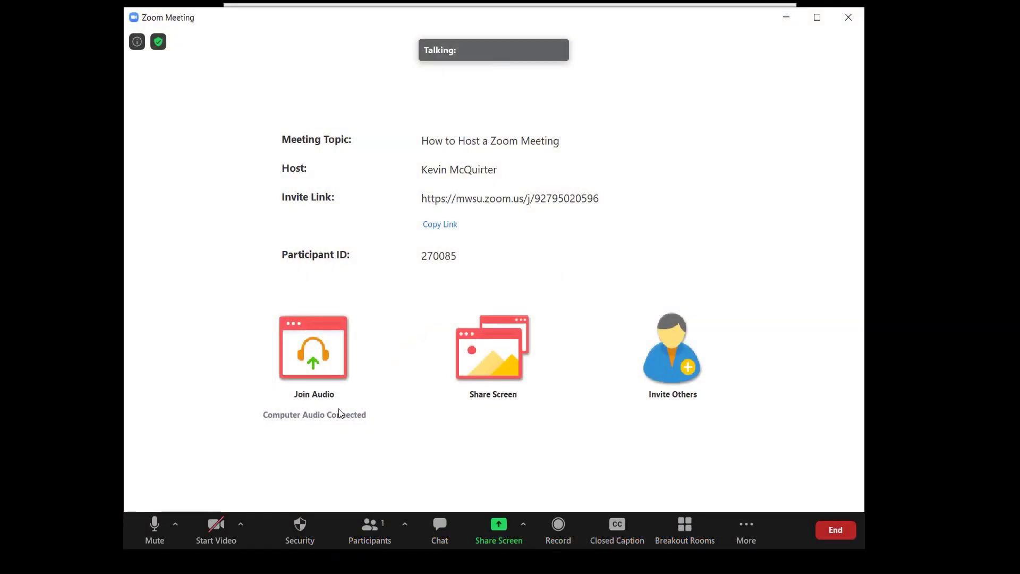
Check the available microphones and speakers, and mute and unmute the microphone
click(174, 526)
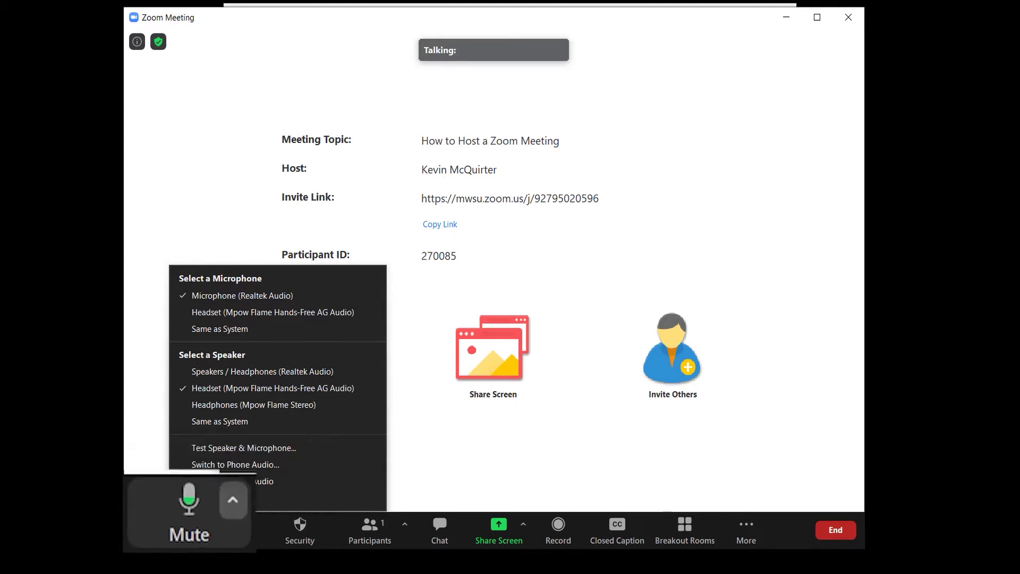
click(145, 531)
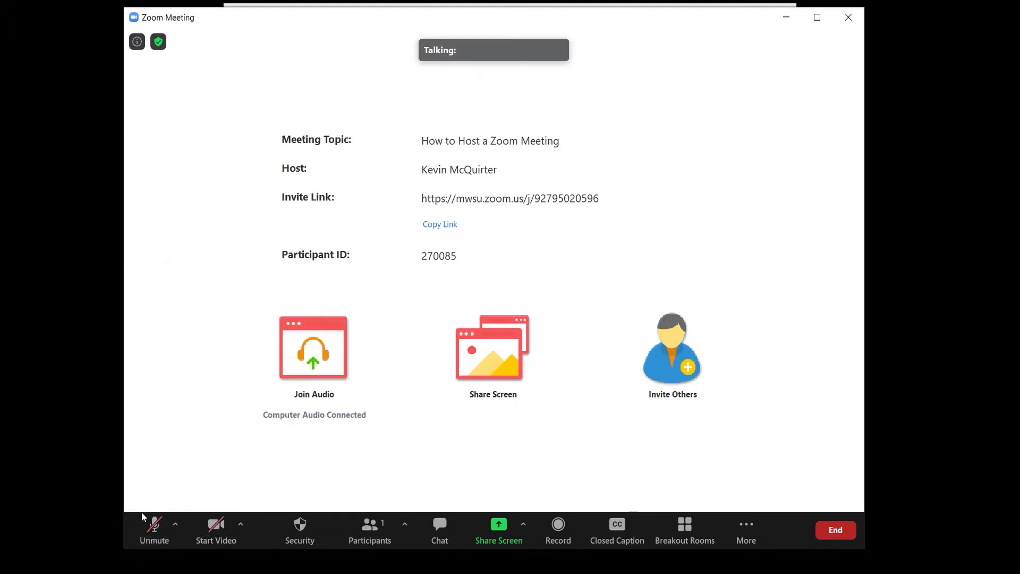
click(150, 527)
click(153, 526)
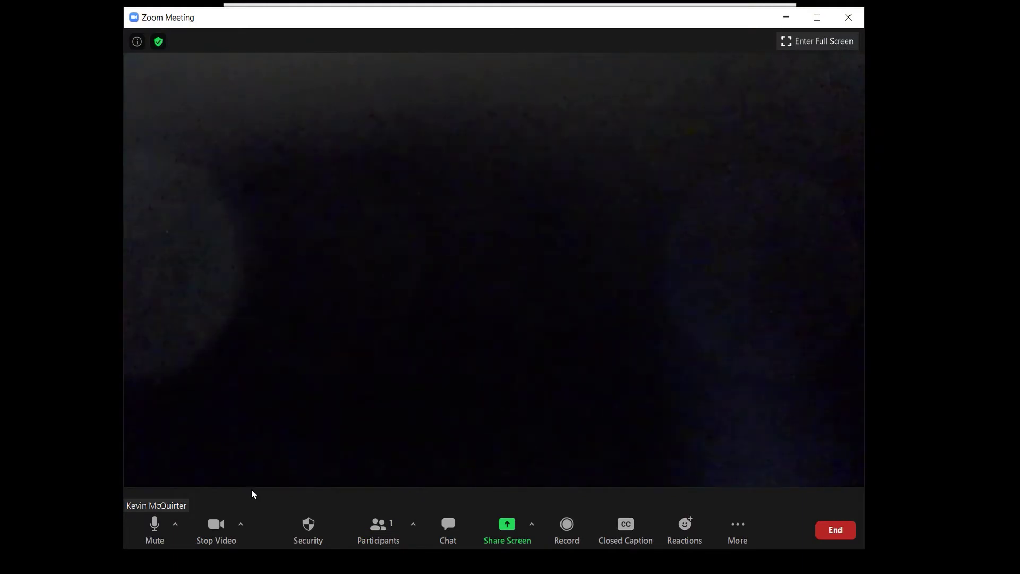
Check the available cameras, and stop and restart the video
click(240, 524)
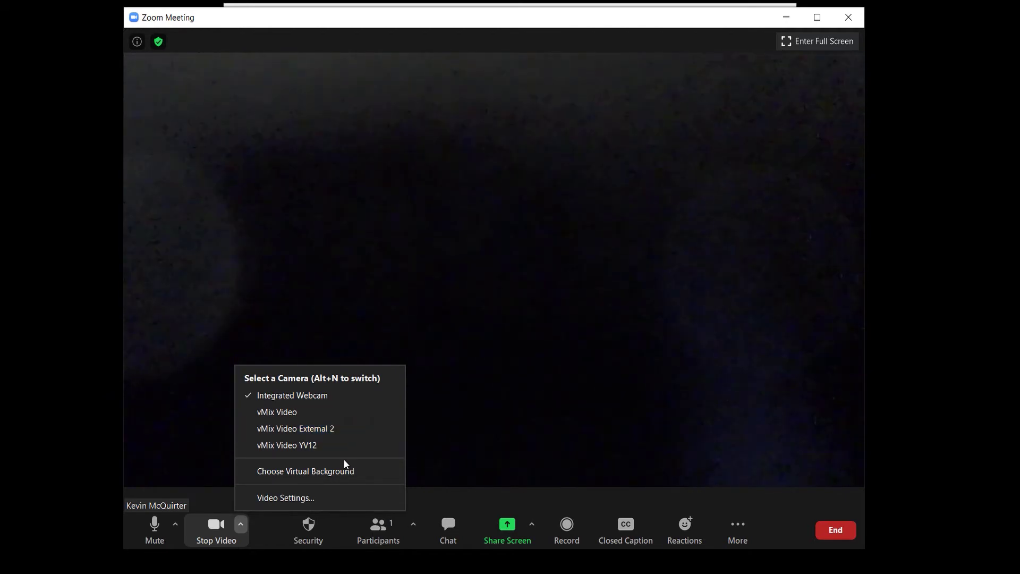
click(724, 186)
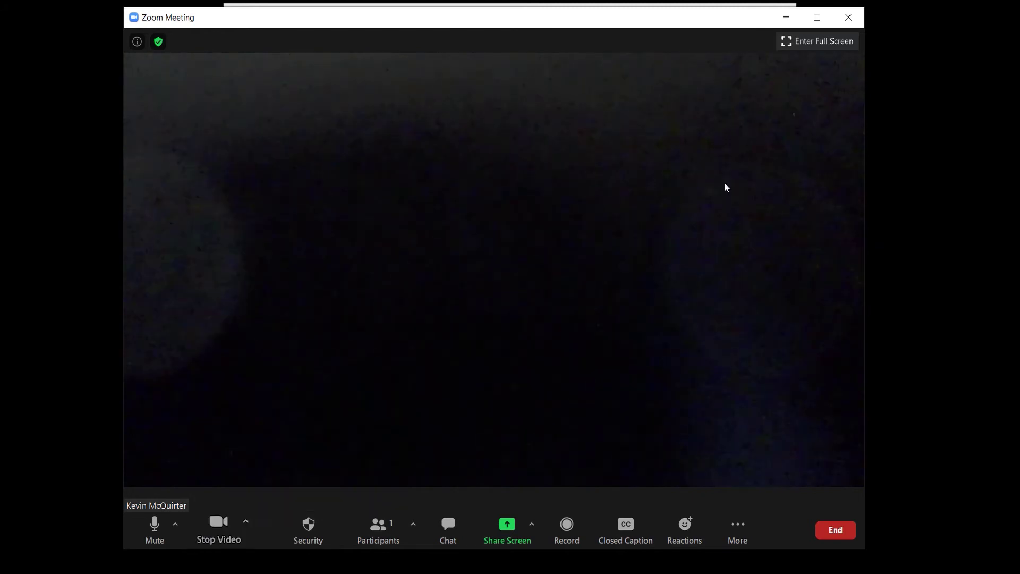
key(alt+v)
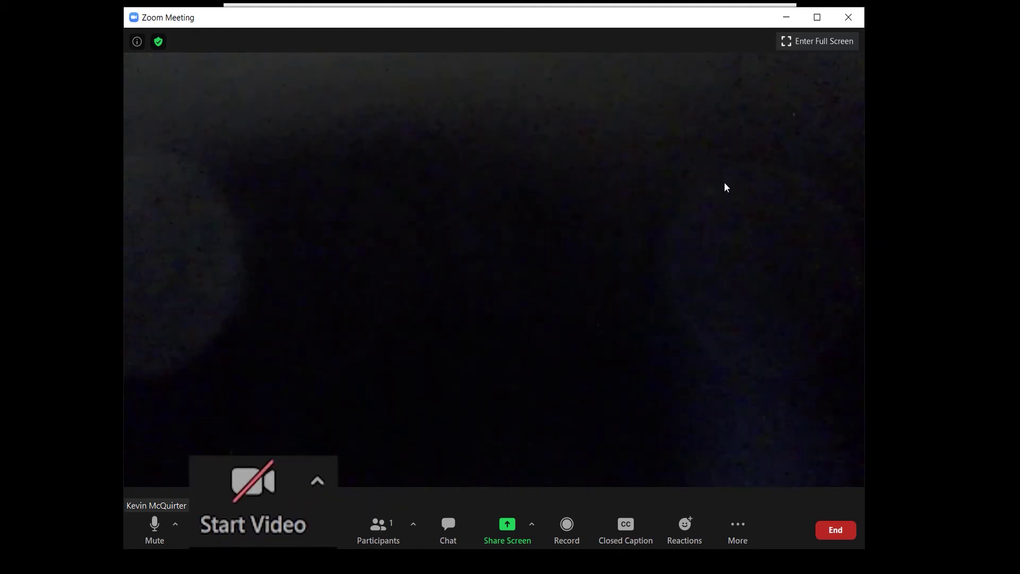
key(alt+v)
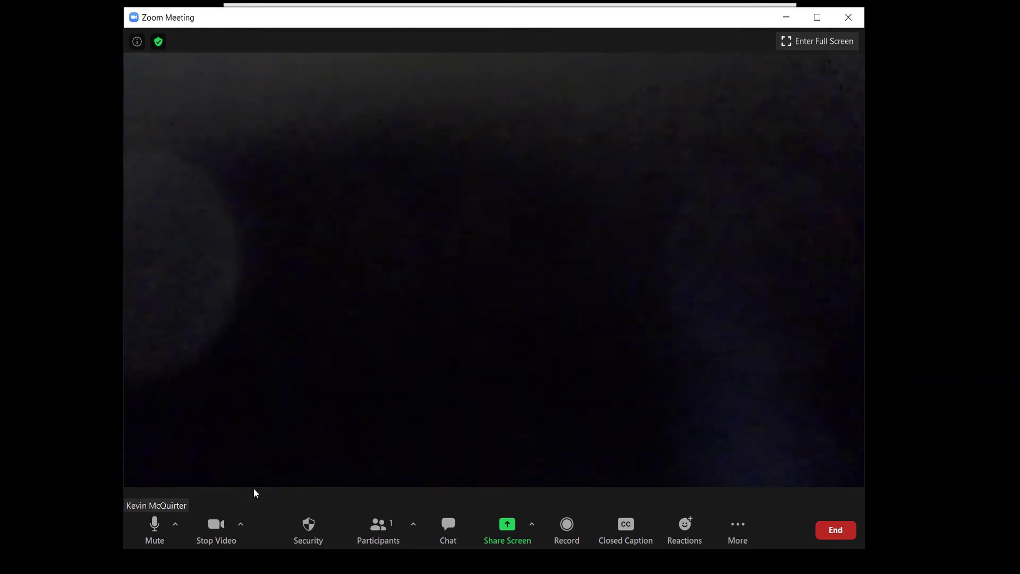
Open the video settings and toggle Mirror my video off and back on
click(240, 525)
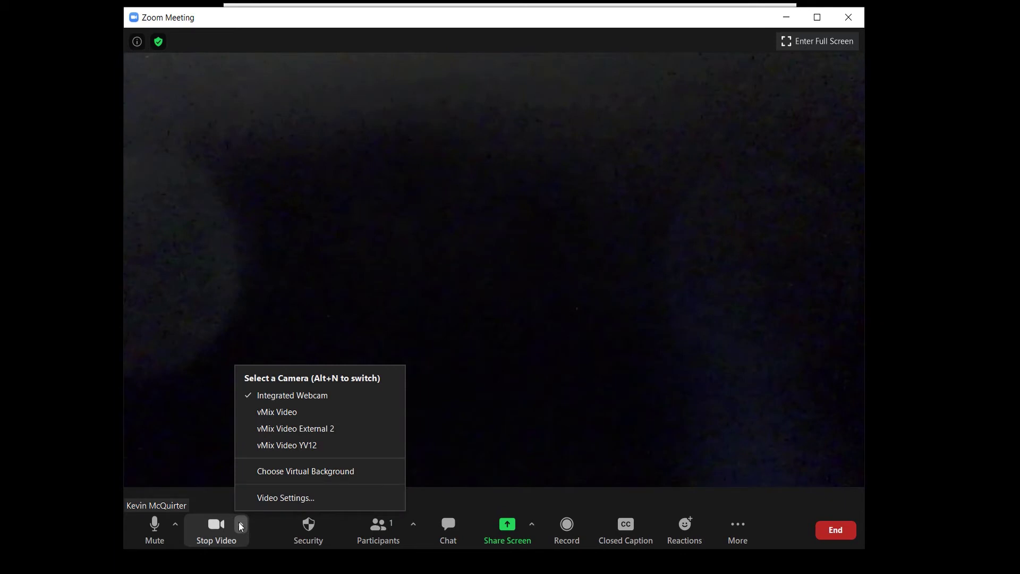
click(285, 498)
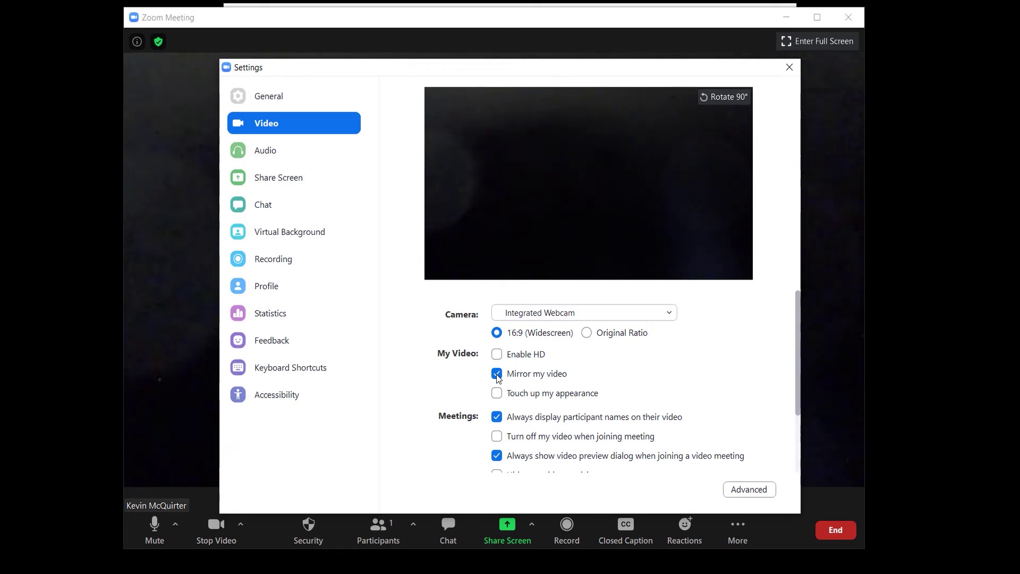
click(496, 374)
click(497, 374)
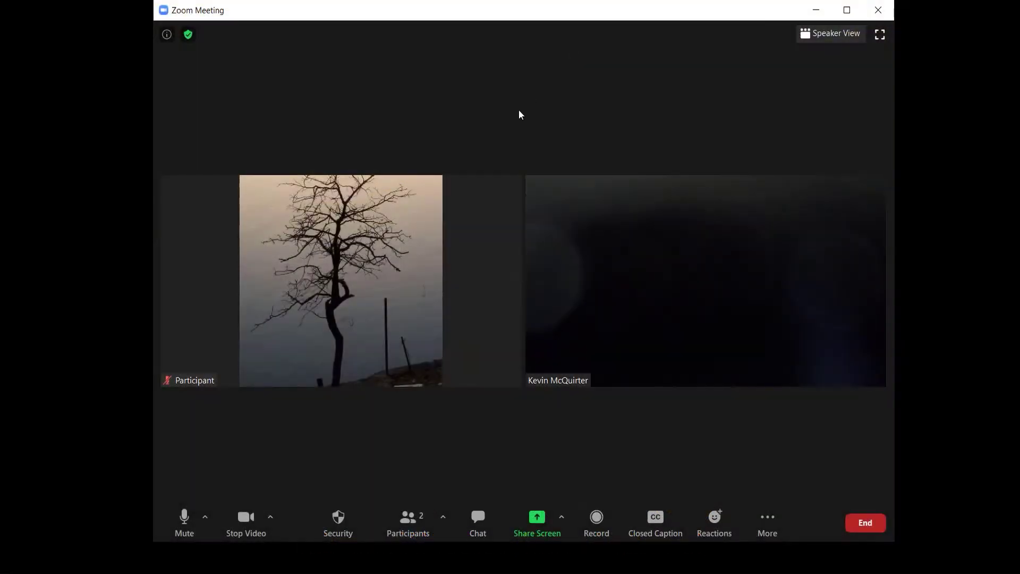
Examine the list of meeting participants and its host controls
click(408, 521)
click(980, 94)
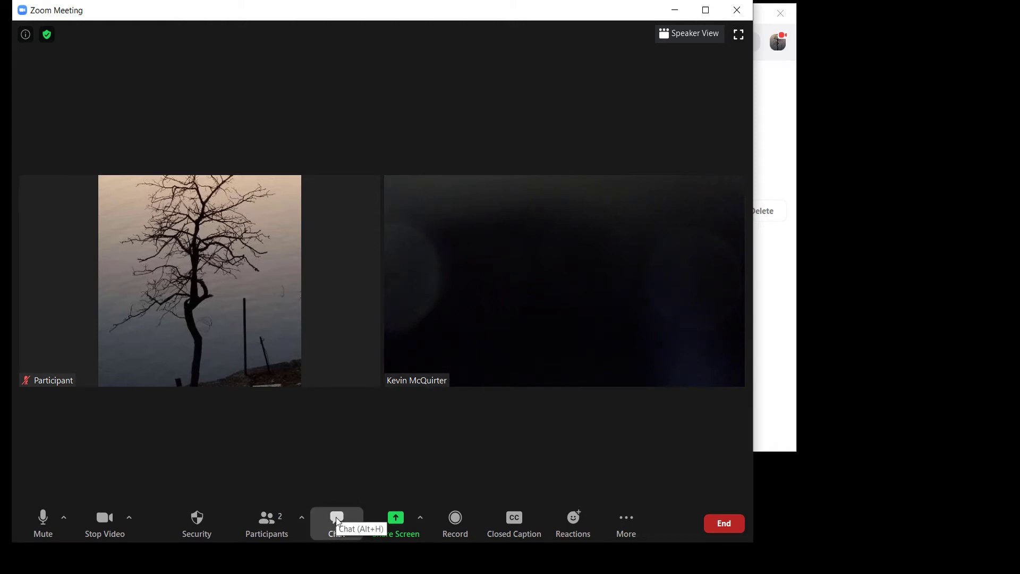
Open the meeting chat, set Participant as the private message recipient, and show the additional chat options
click(338, 523)
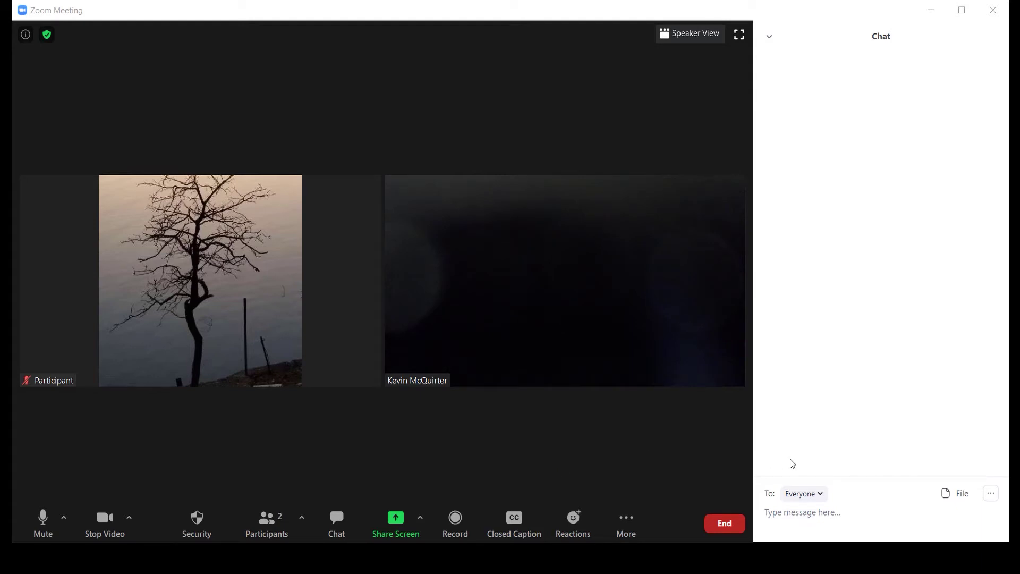
click(829, 498)
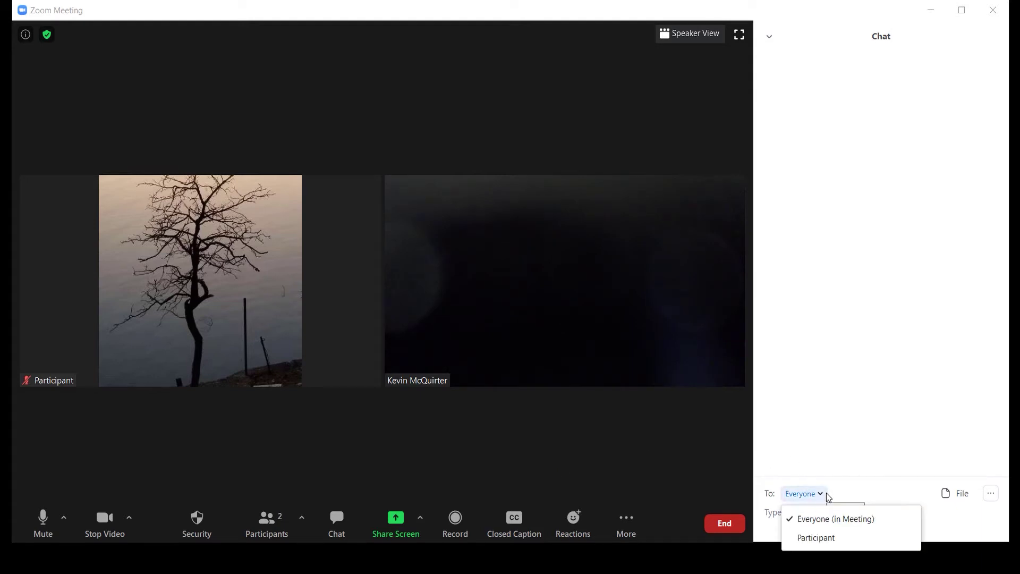
click(847, 545)
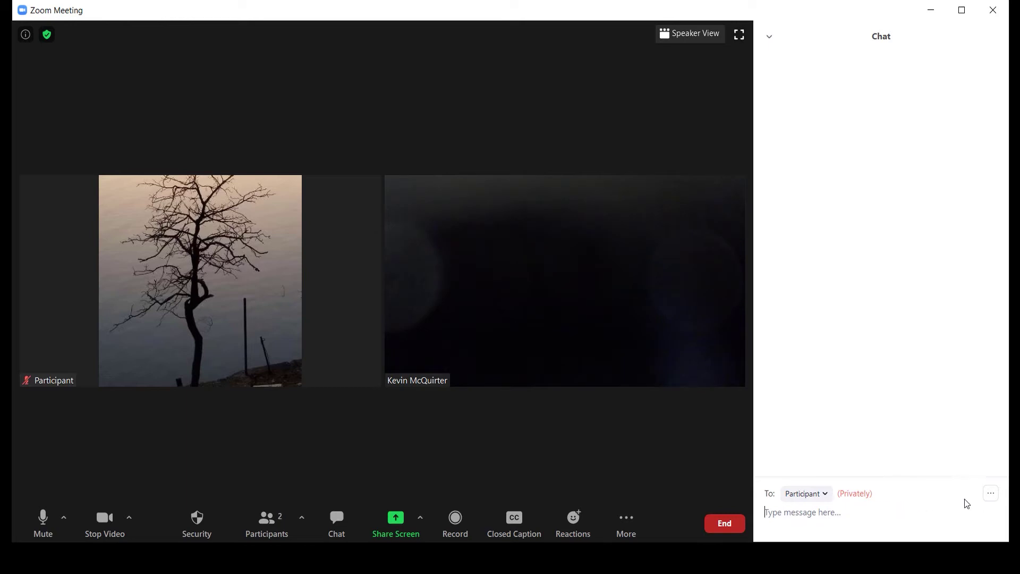
click(990, 496)
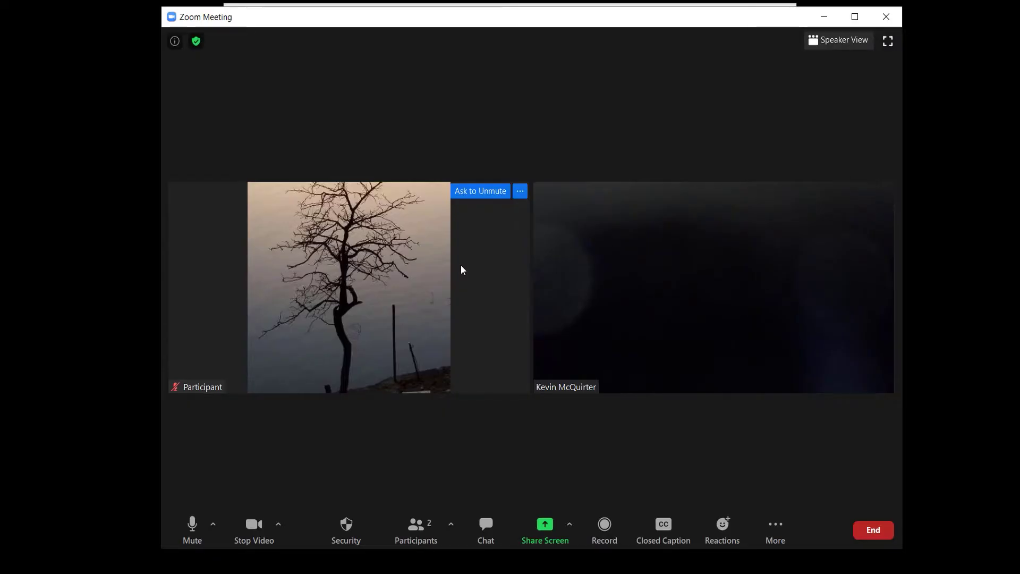
Examine the basic and advanced screen sharing choices, toggling Share computer sound on and back off
click(548, 535)
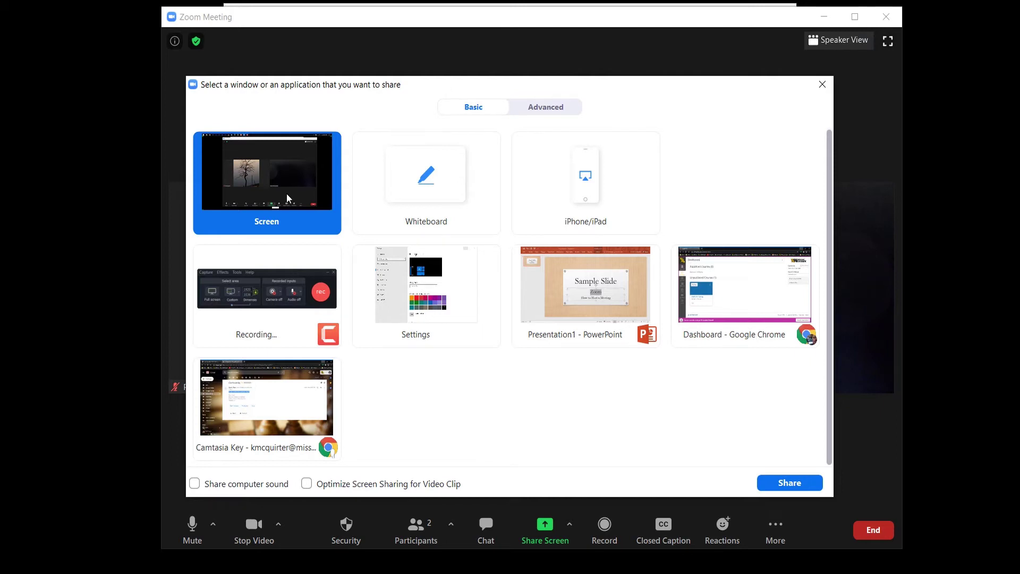
click(196, 485)
click(195, 485)
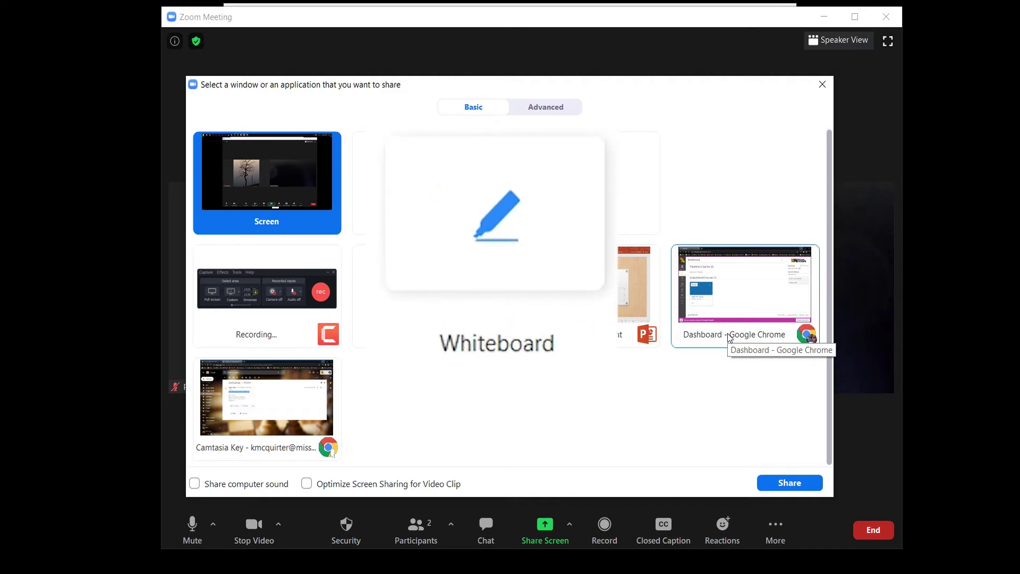
click(541, 113)
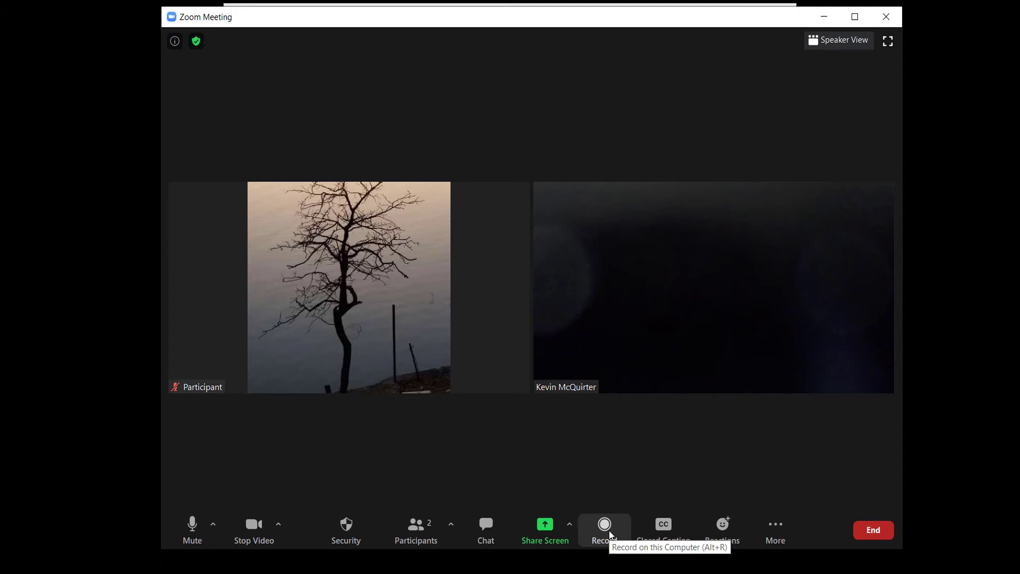
Start recording the meeting, pause the recording, and resume it
click(606, 528)
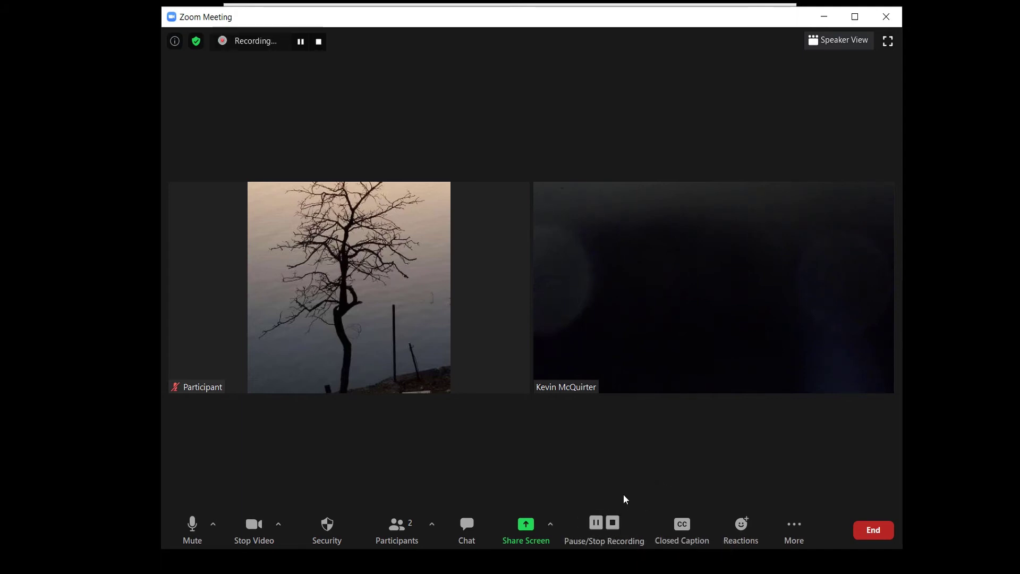
click(596, 523)
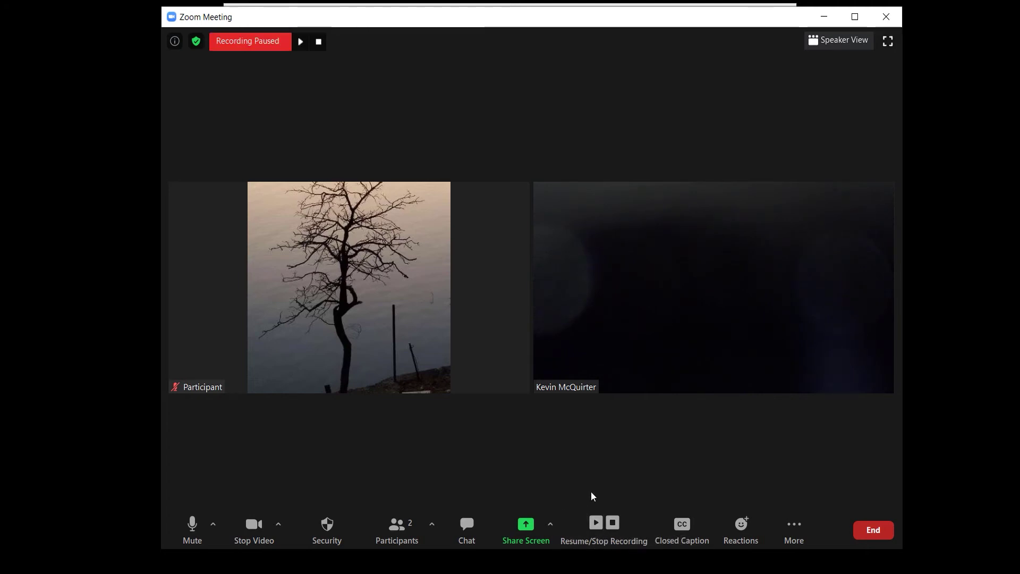
click(596, 523)
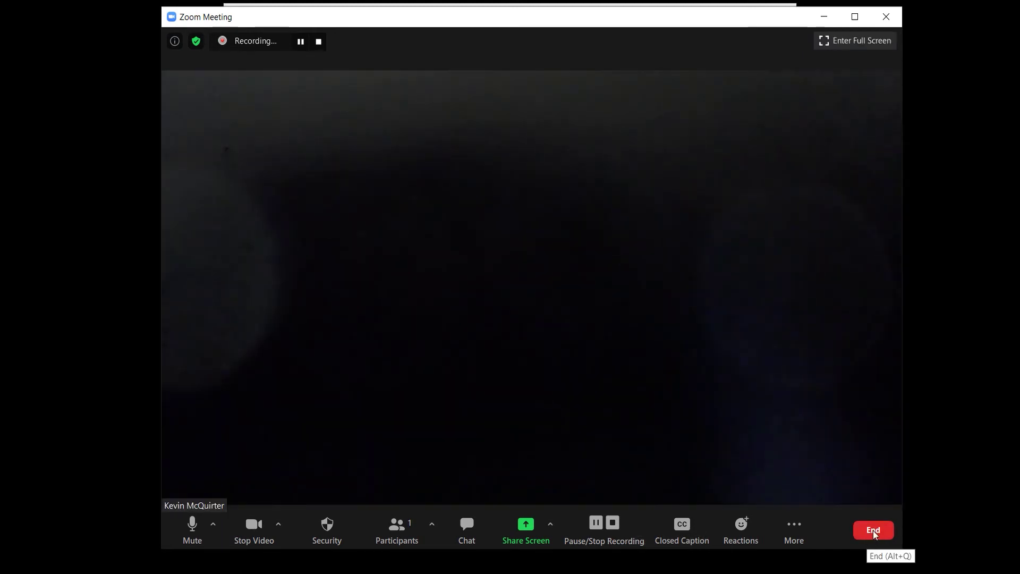
End the meeting for all participants
click(873, 530)
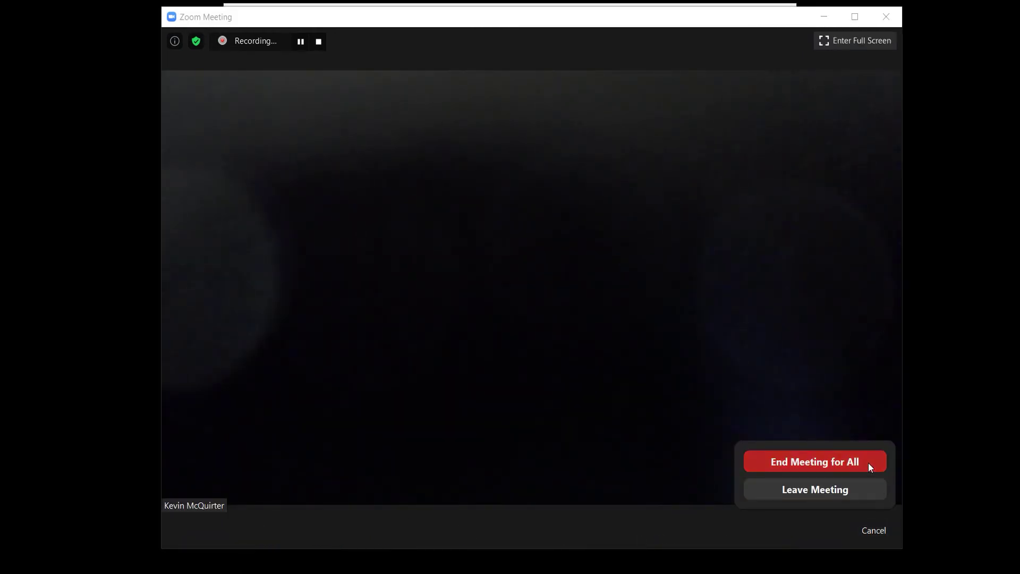
click(868, 464)
click(458, 308)
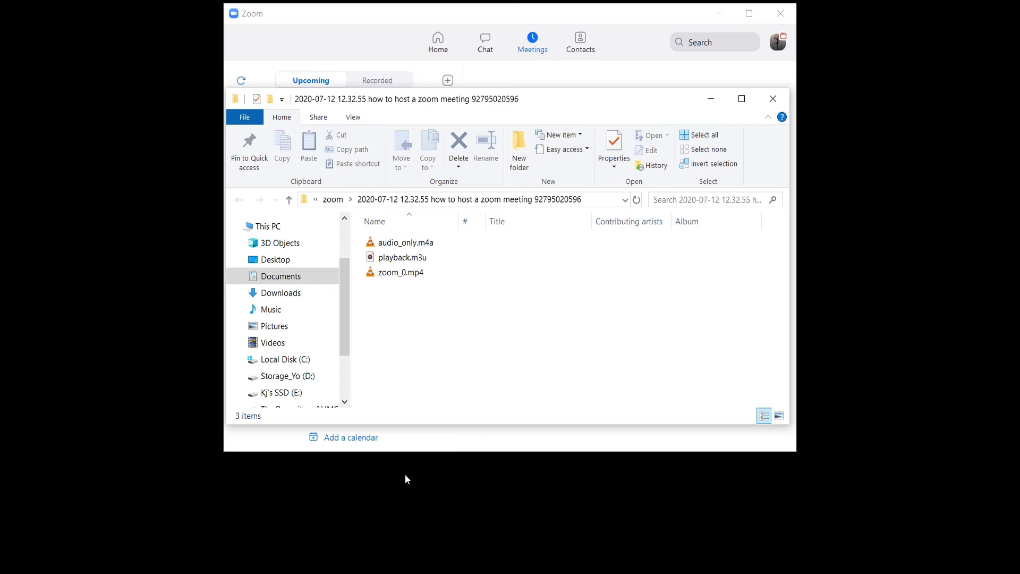
Rename the recorded video zoom_0.mp4 as "Class topic and date", keeping the .mp4 extension
click(388, 272)
click(388, 272)
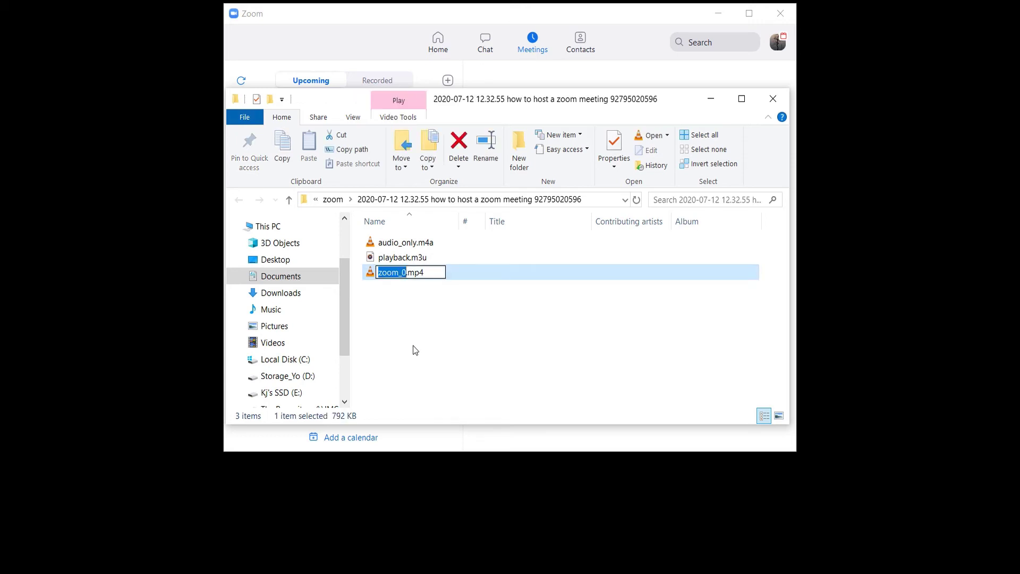
text(Class to)
text(pic and dat)
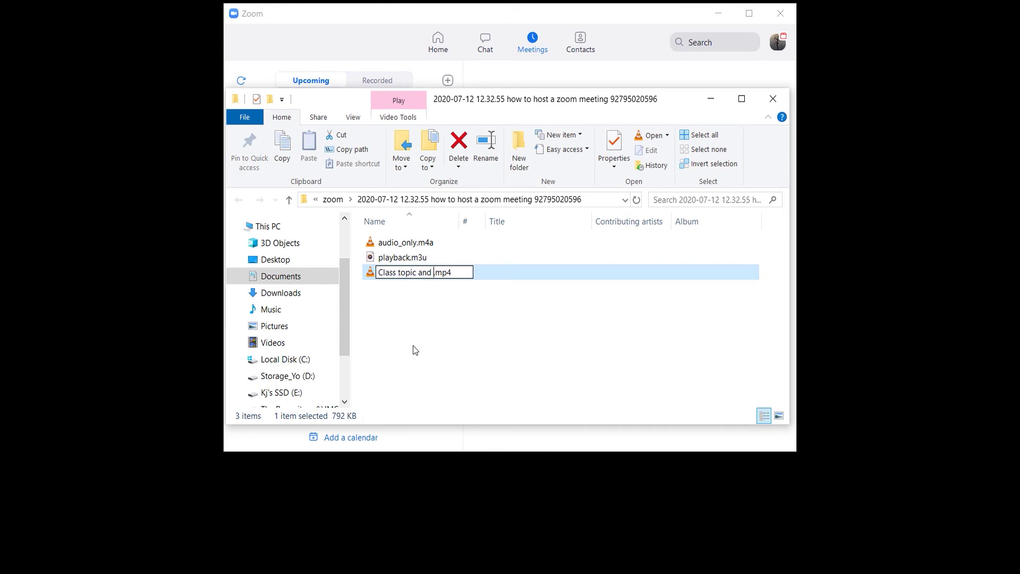
text(e)
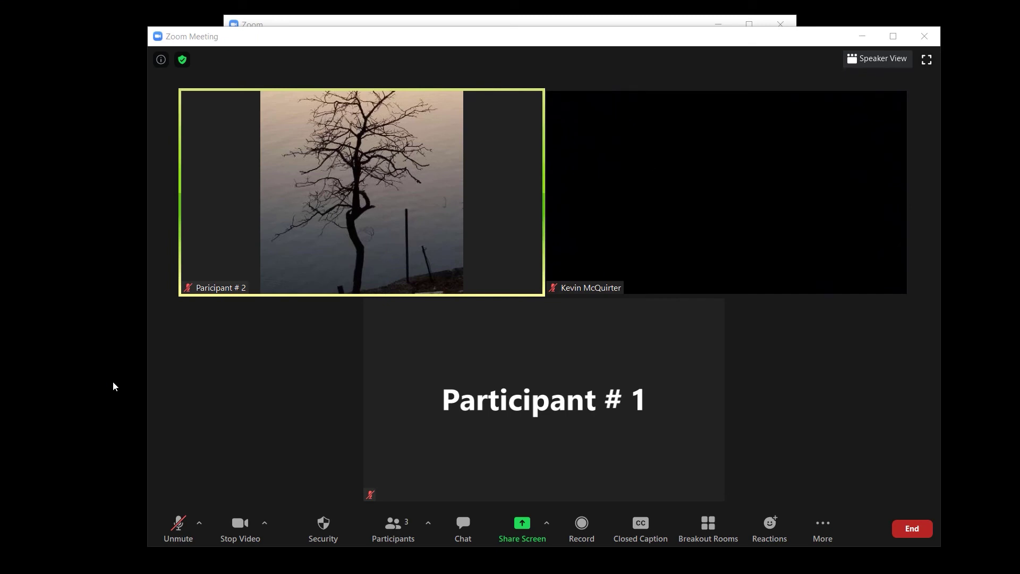
Create 2 breakout rooms with participants assigned manually
click(704, 525)
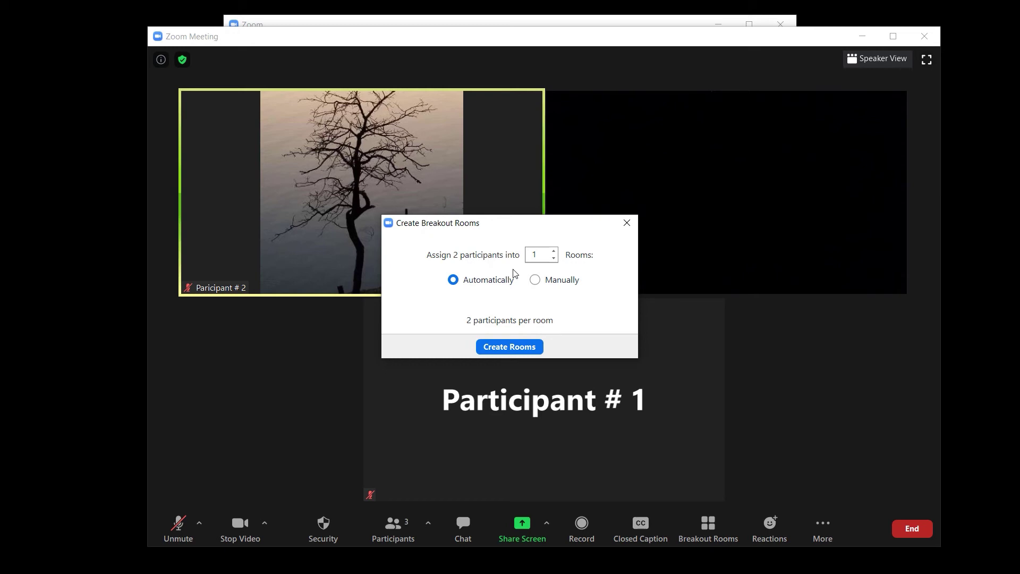
click(554, 251)
click(535, 281)
click(540, 353)
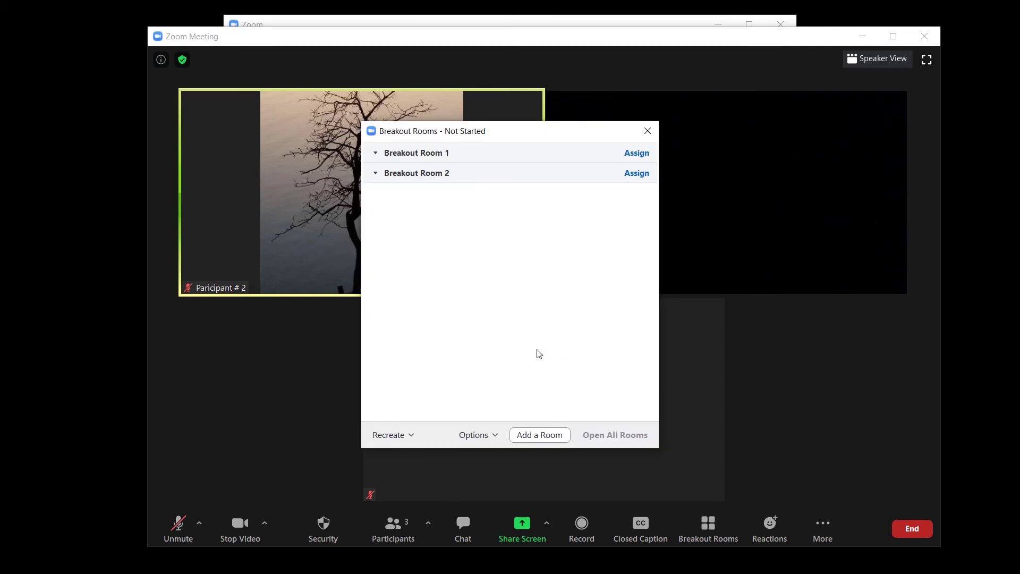
Assign Participant # 1 to Breakout Room 1 and Participant # 2 to Breakout Room 2
click(637, 153)
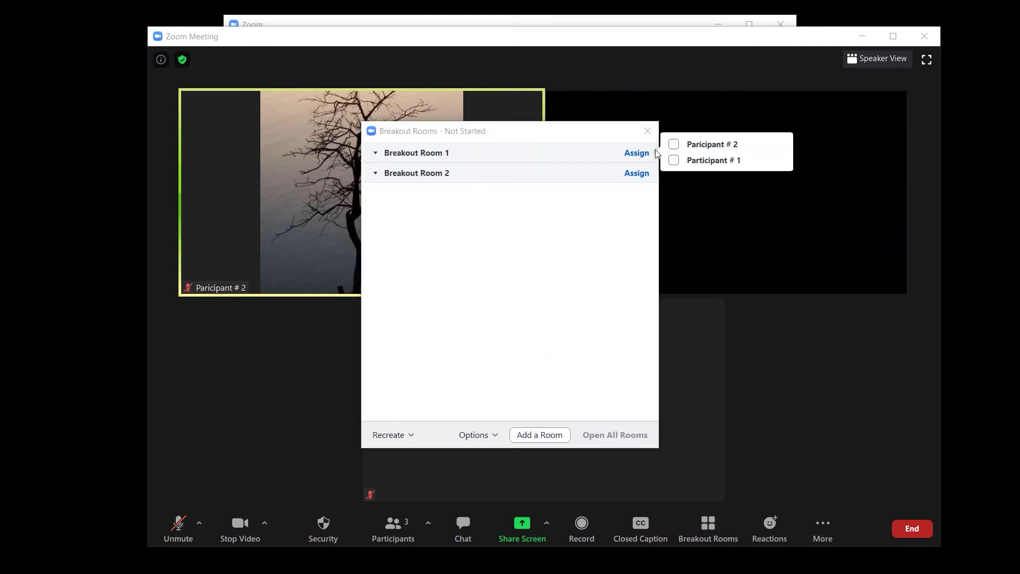
click(674, 160)
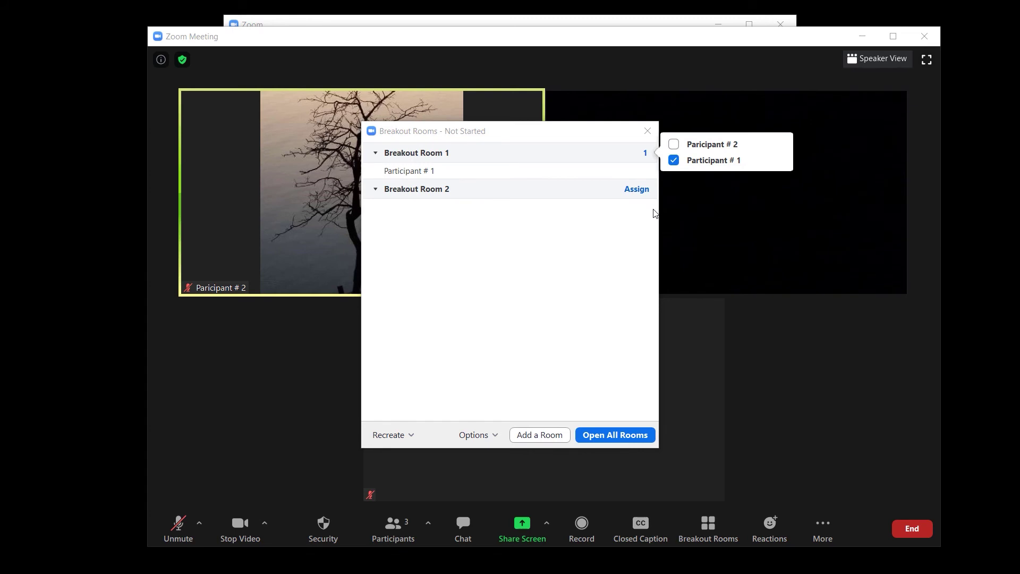
click(641, 190)
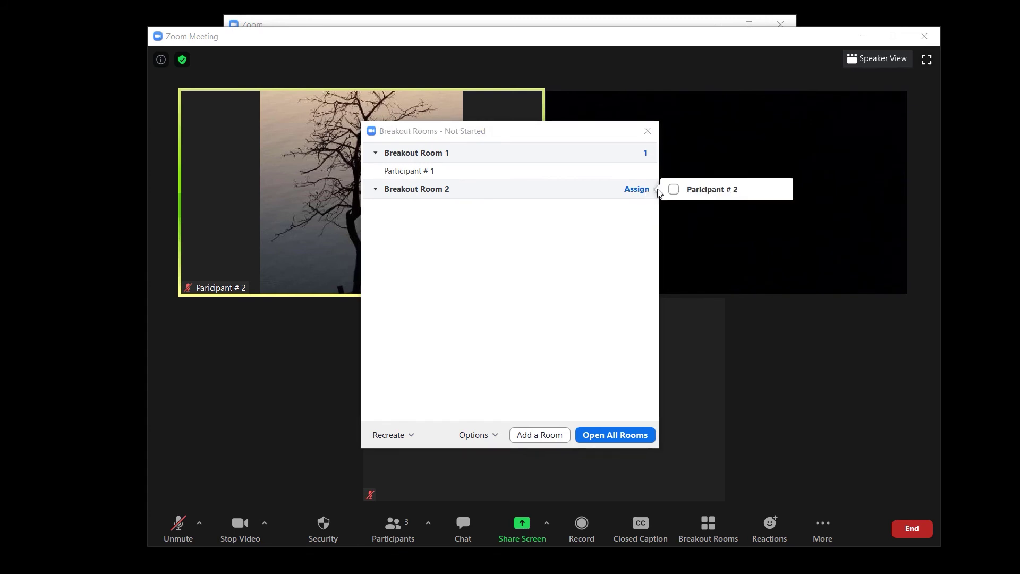
click(674, 189)
Open all breakout rooms and join Breakout Room 1 as host
click(615, 435)
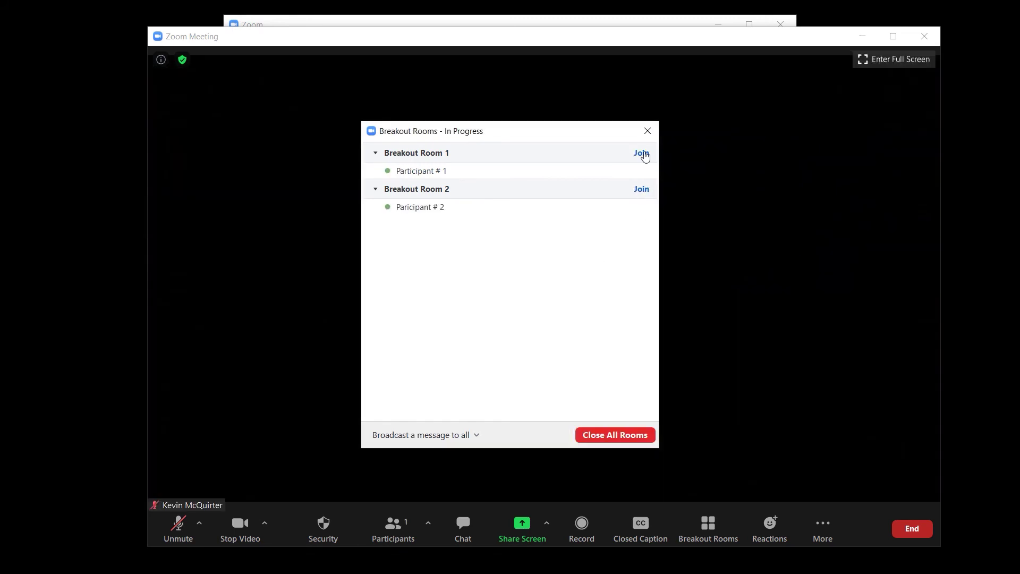
click(641, 153)
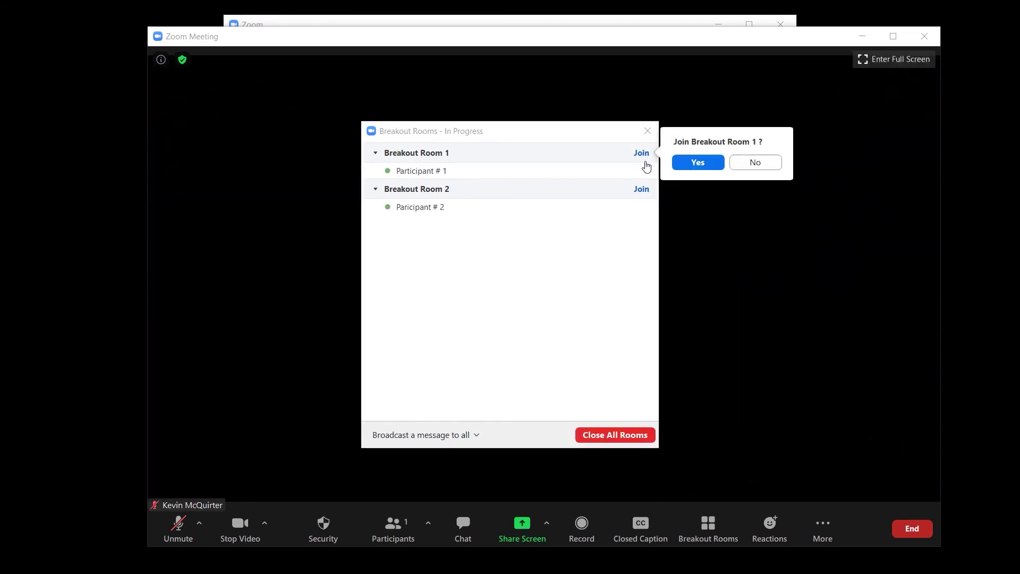
click(684, 163)
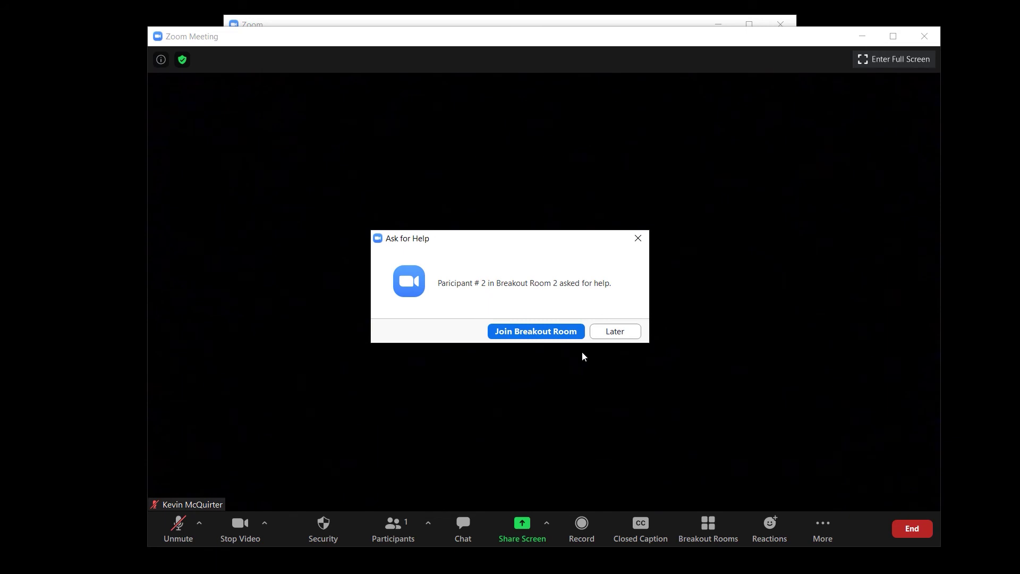
Respond to the help request from Breakout Room 2 and close all breakout rooms
click(583, 336)
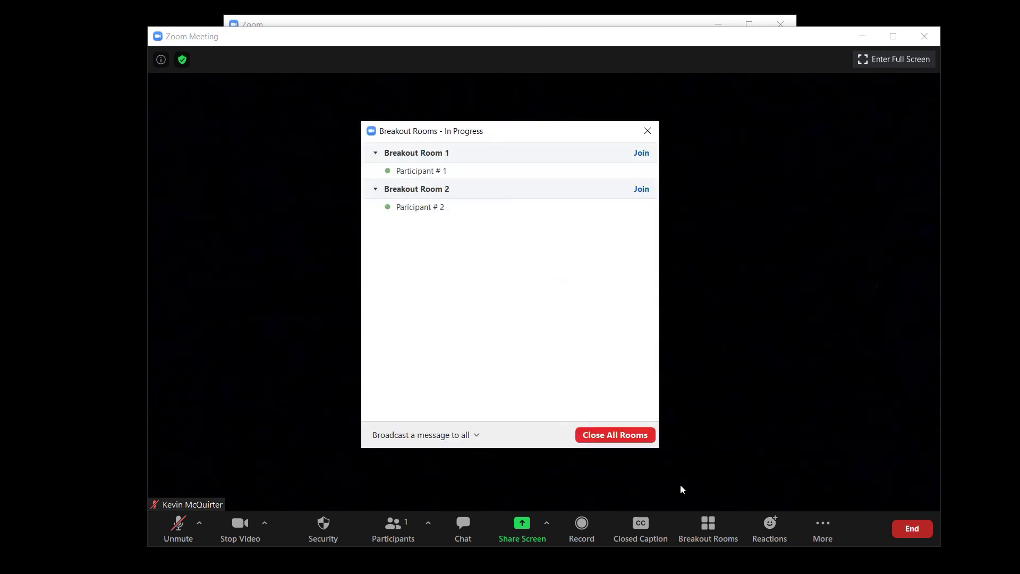
click(636, 438)
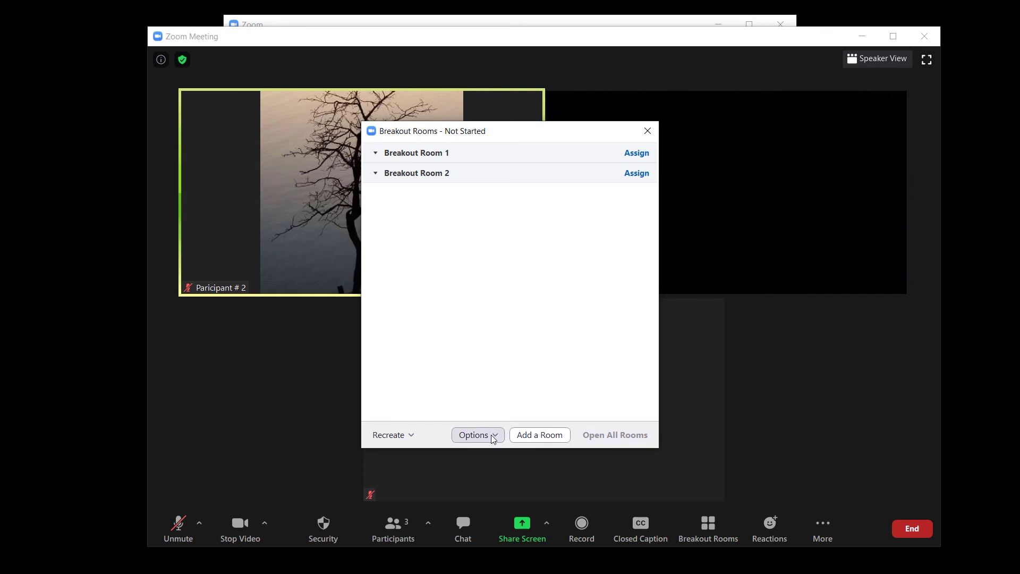
Set the countdown after closing the breakout rooms to 120 seconds in the breakout room options
click(493, 436)
click(497, 397)
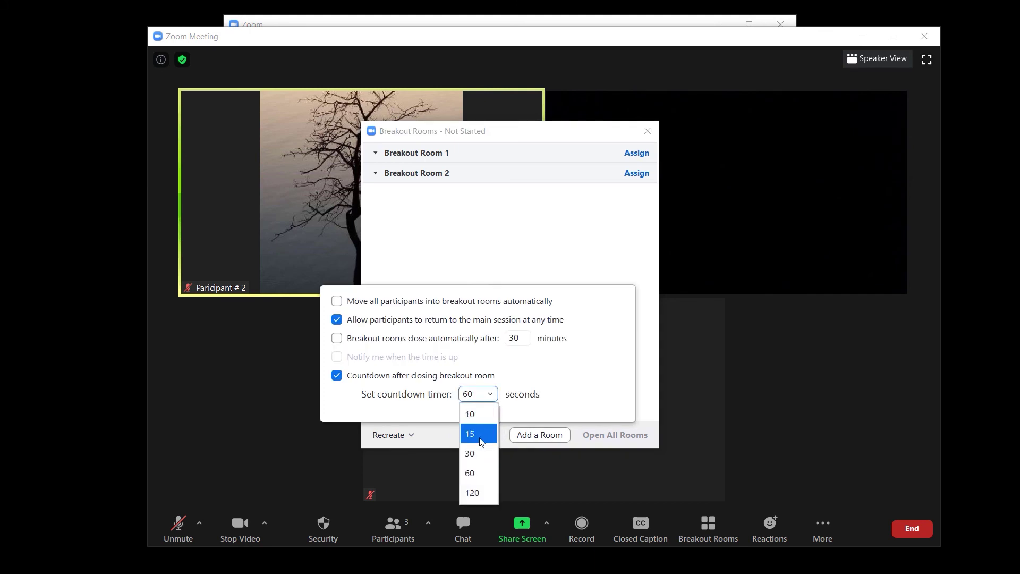
click(472, 493)
click(592, 279)
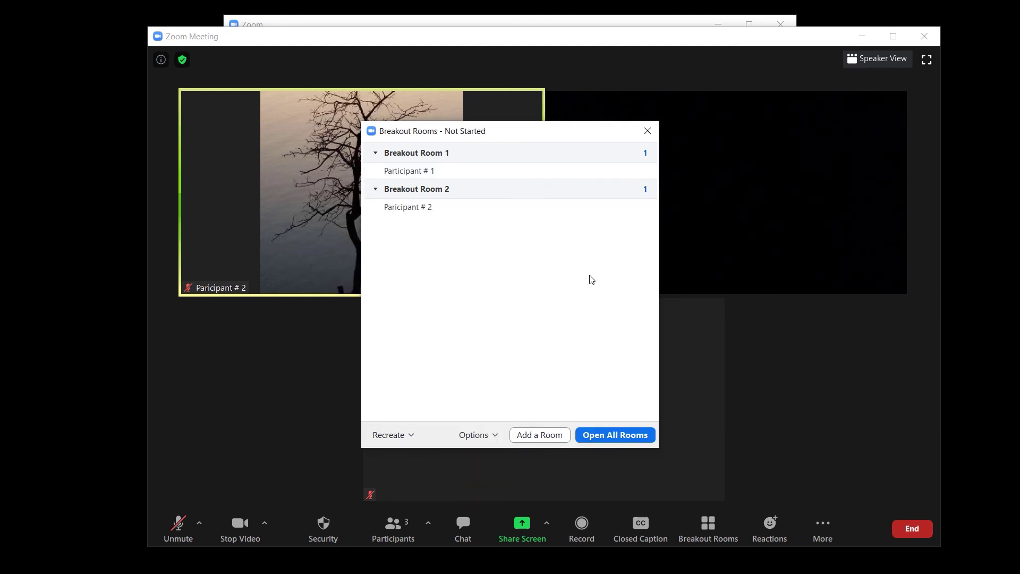